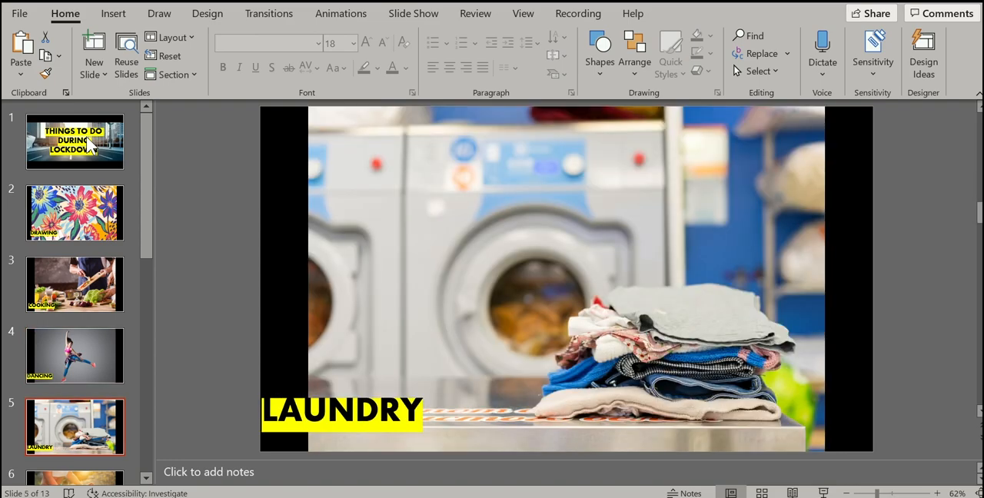
pyautogui.press('Down')
pyautogui.press('Up')
pyautogui.press('Up')
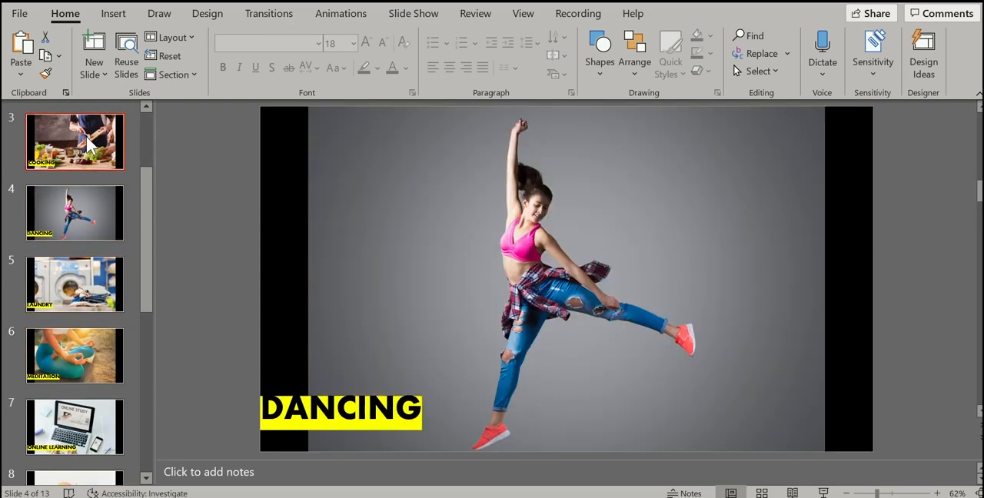
pyautogui.press('Home')
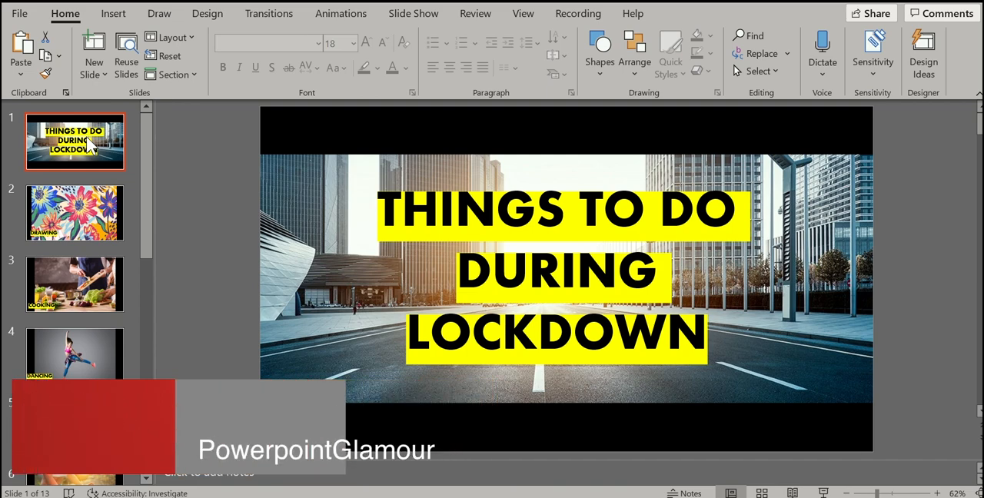
# - Export the lockdown presentation as a PDF named Things to do in lockdown, optimized for standard publishing
pyautogui.click(29, 15)
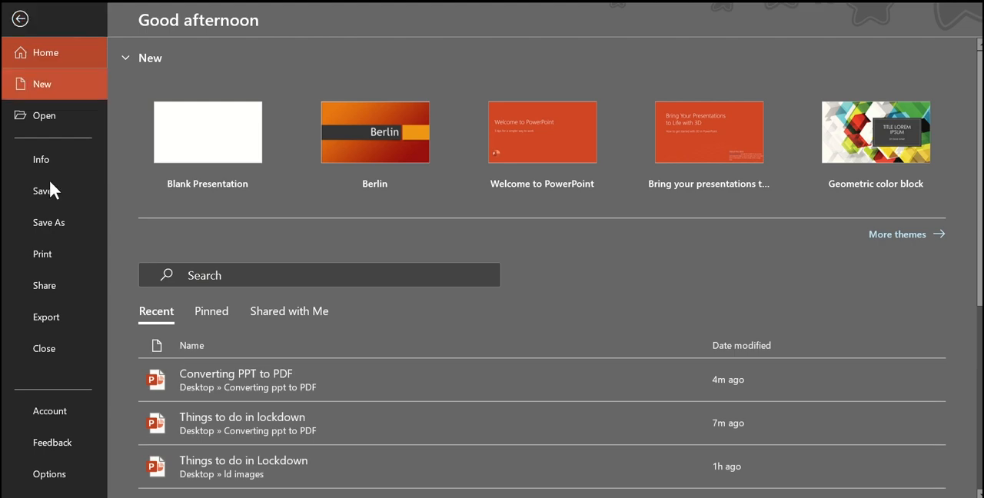
pyautogui.click(53, 306)
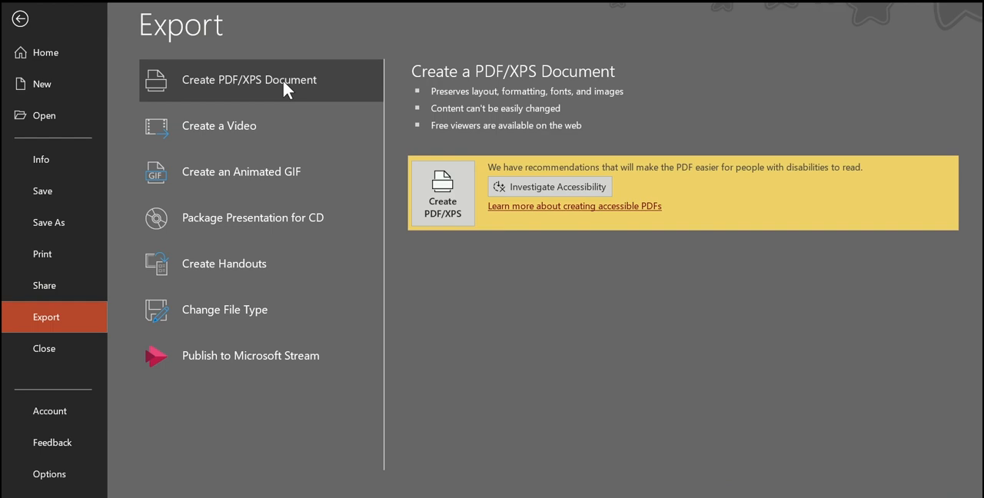
pyautogui.click(452, 215)
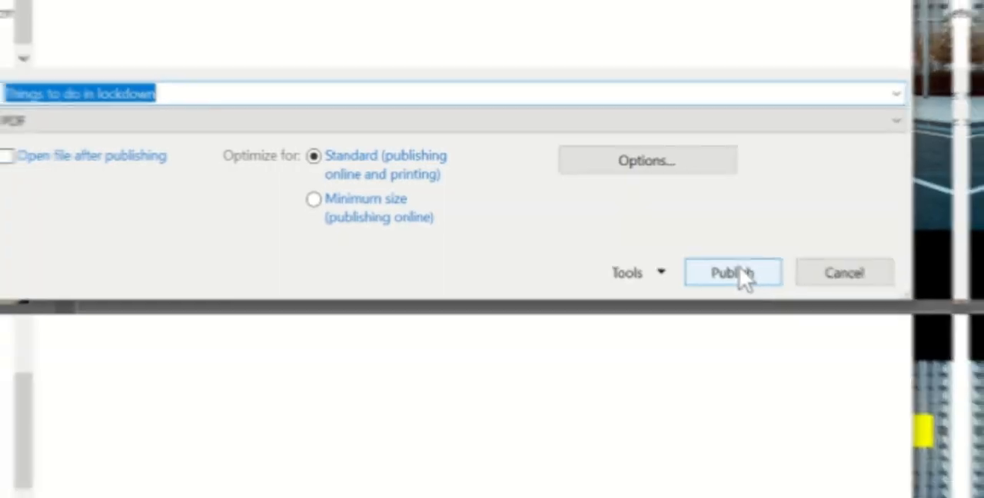
pyautogui.click(772, 454)
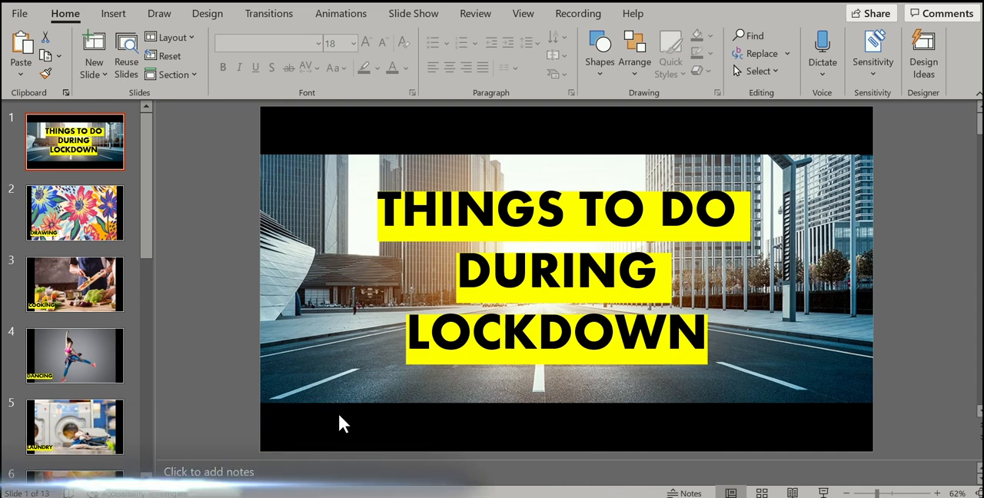
# - Open the exported Things to do in lockdown PDF from the Converting ppt to PDF folder to check it
pyautogui.moveTo(358, 496)
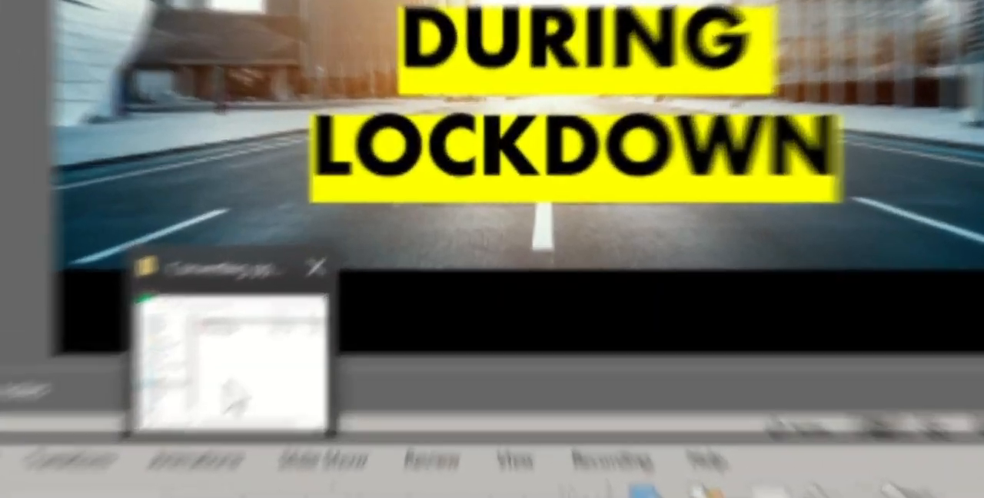
pyautogui.click(355, 465)
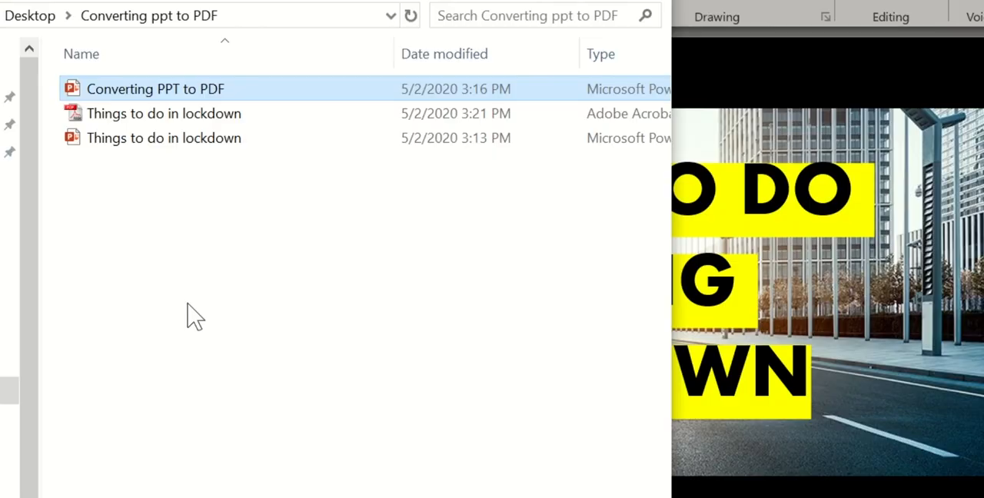
pyautogui.click(175, 122)
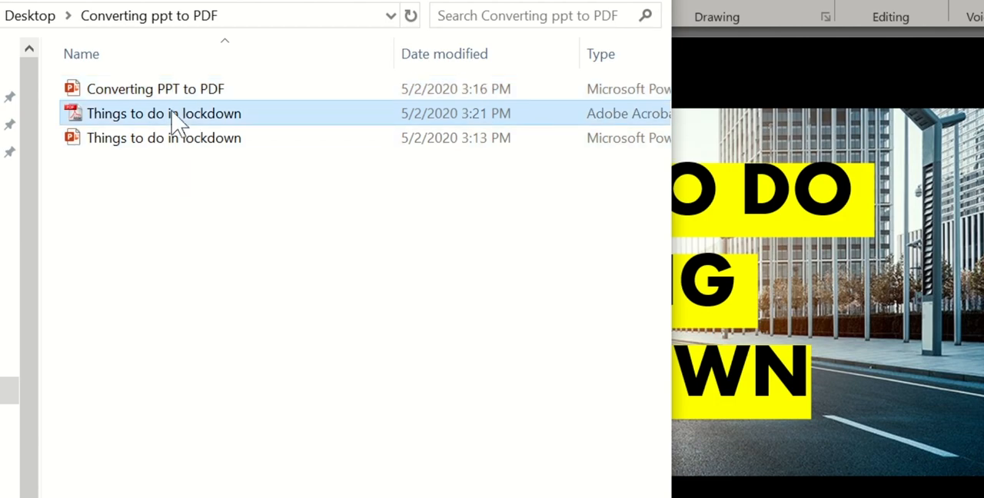
pyautogui.doubleClick(175, 120)
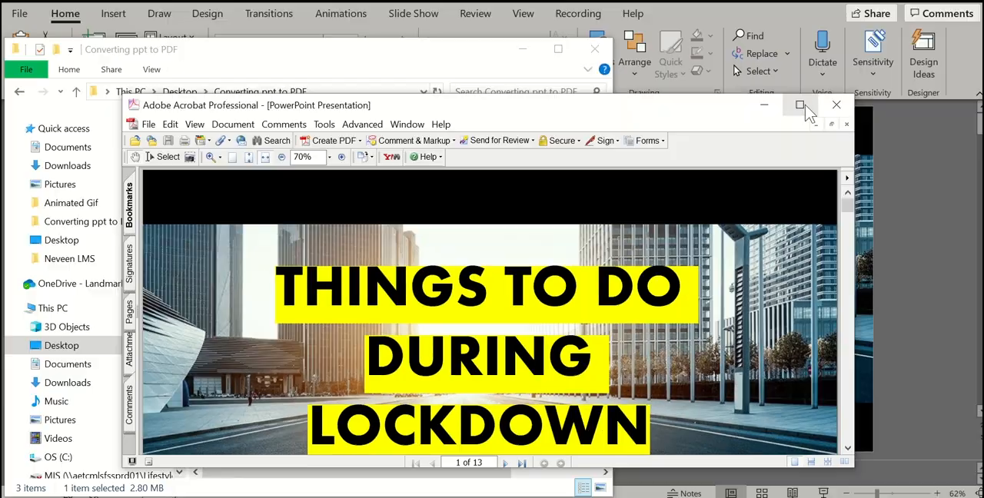
pyautogui.click(895, 29)
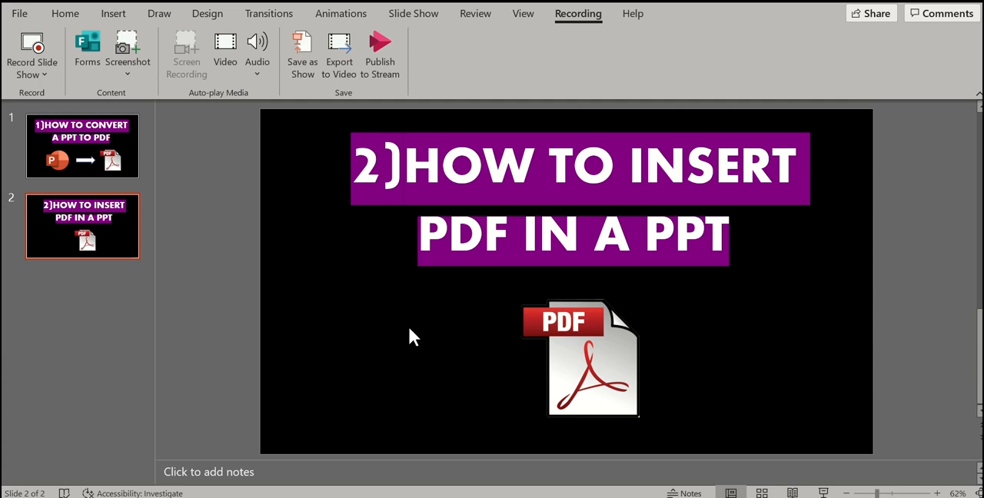
# - Switch to the blank Presentation1 and delete the title and subtitle placeholders from its slide
pyautogui.moveTo(672, 496)
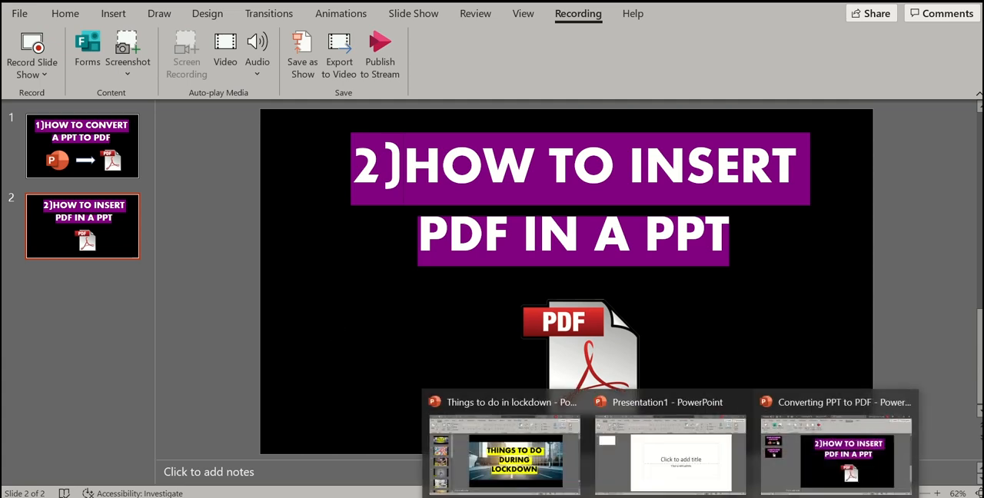
pyautogui.click(674, 473)
pyautogui.hotkey('ctrl', 'a')
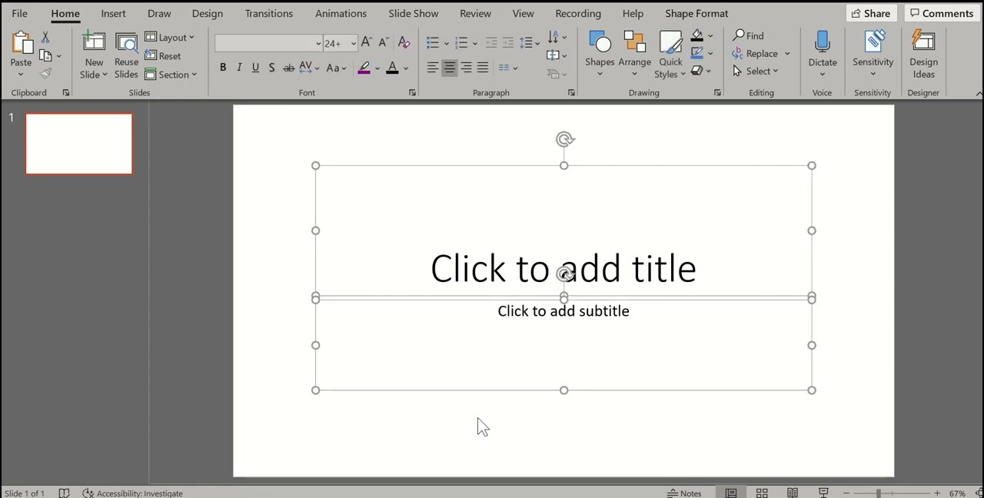
pyautogui.press('Delete')
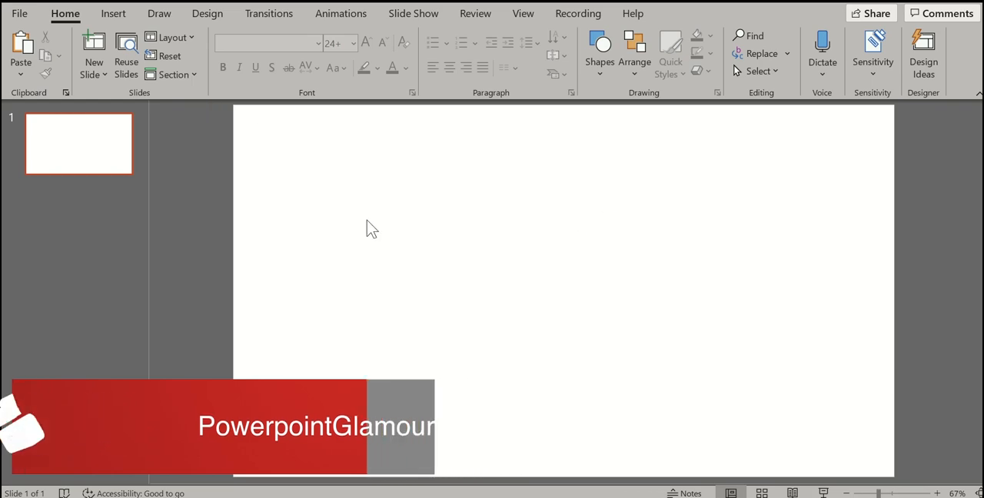
# - Set up an object to insert from an existing file, choosing the Things to do in lockdown PDF
pyautogui.click(115, 15)
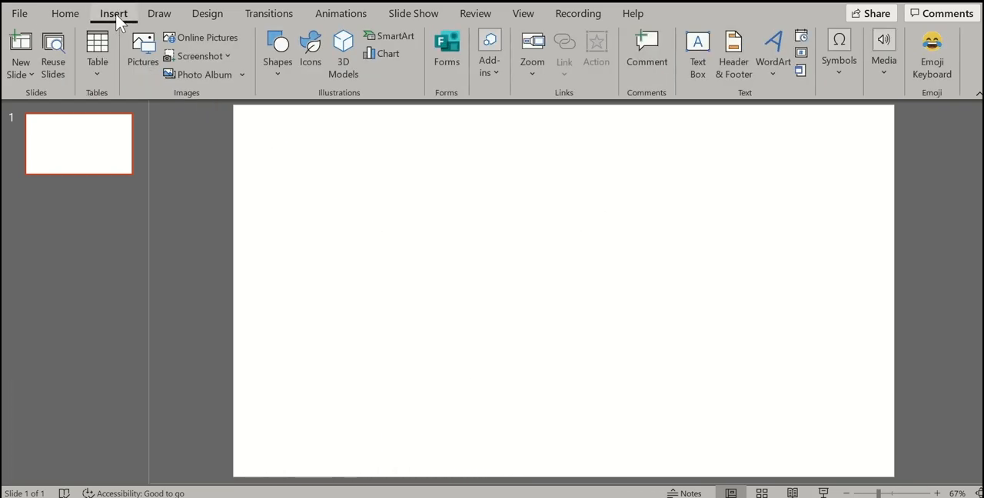
pyautogui.click(801, 71)
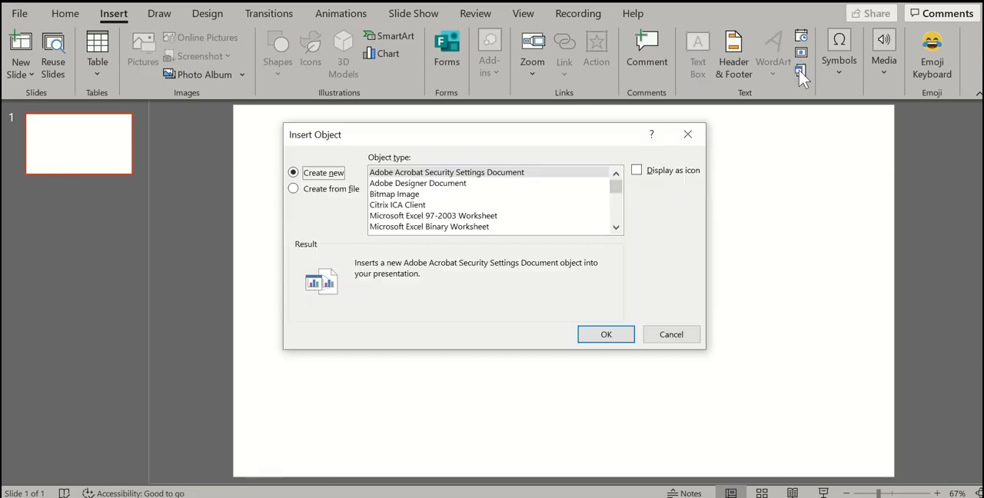
pyautogui.click(321, 192)
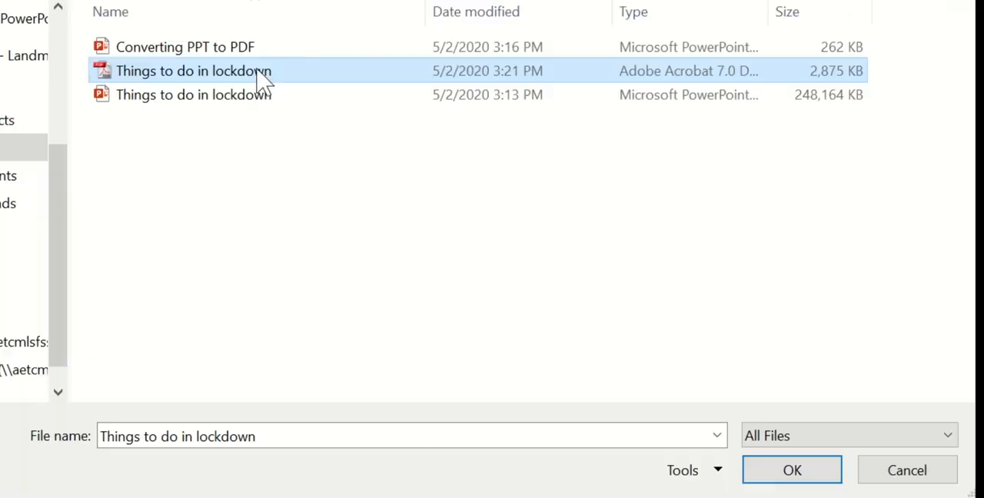
pyautogui.click(791, 470)
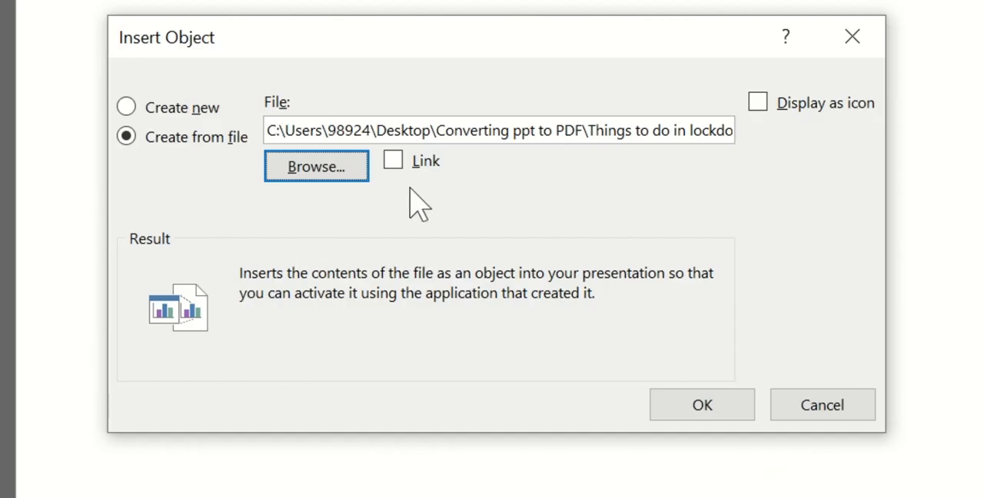
# - Display the PDF object as an icon with the caption "sales report" and insert it on the slide
pyautogui.click(757, 103)
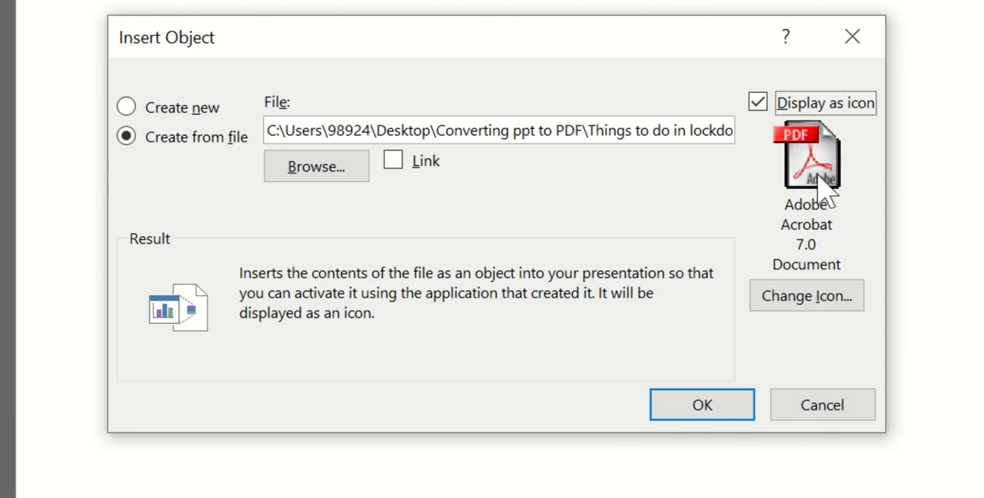
pyautogui.click(804, 304)
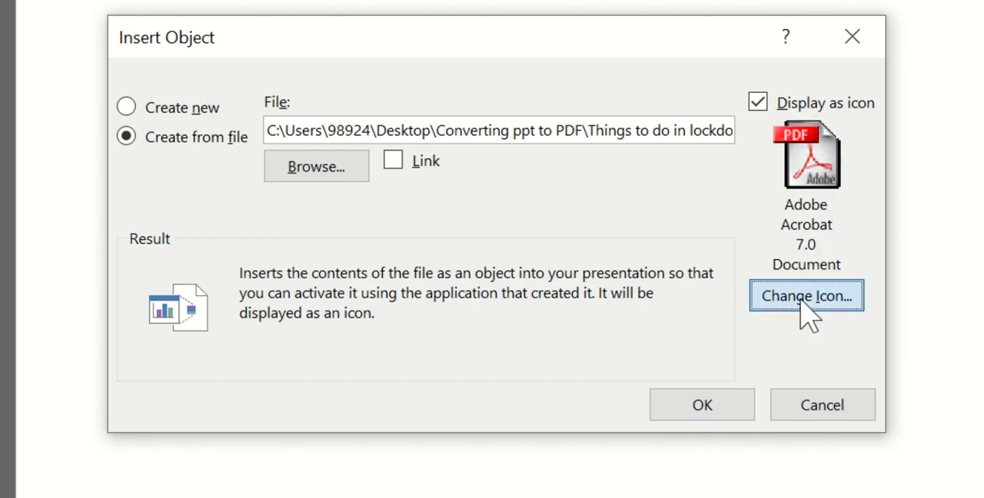
pyautogui.click(590, 329)
pyautogui.press('BackSpace')
pyautogui.press('BackSpace')
pyautogui.press('BackSpace')
pyautogui.press('BackSpace')
pyautogui.press('BackSpace')
pyautogui.press('BackSpace')
pyautogui.press('BackSpace')
pyautogui.press('BackSpace')
pyautogui.press('BackSpace')
pyautogui.press('BackSpace')
pyautogui.press('BackSpace')
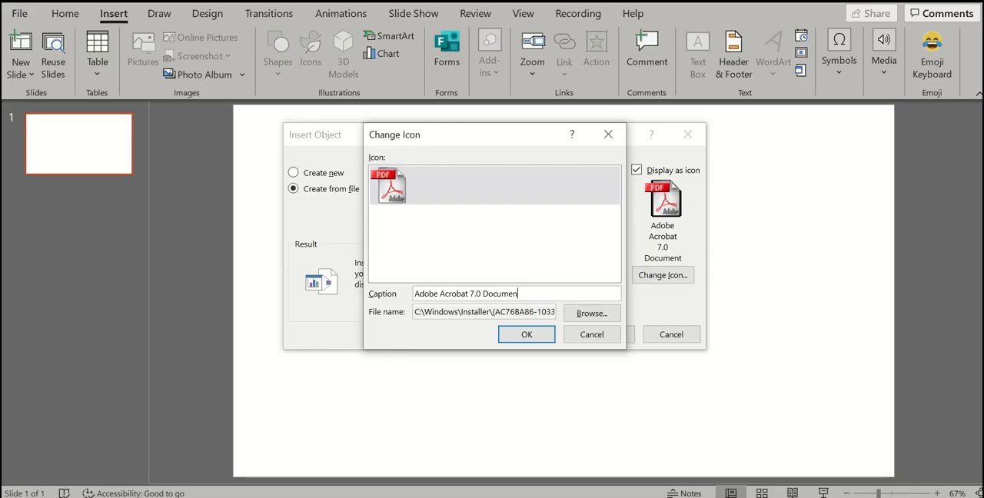
pyautogui.press('BackSpace')
pyautogui.press('BackSpace')
pyautogui.press('BackSpace')
pyautogui.press('BackSpace')
pyautogui.press('BackSpace')
pyautogui.press('BackSpace')
pyautogui.press('BackSpace')
pyautogui.press('BackSpace')
pyautogui.press('BackSpace')
pyautogui.press('BackSpace')
pyautogui.press('BackSpace')
pyautogui.press('BackSpace')
pyautogui.press('BackSpace')
pyautogui.press('BackSpace')
pyautogui.press('BackSpace')
pyautogui.write('sales repot')
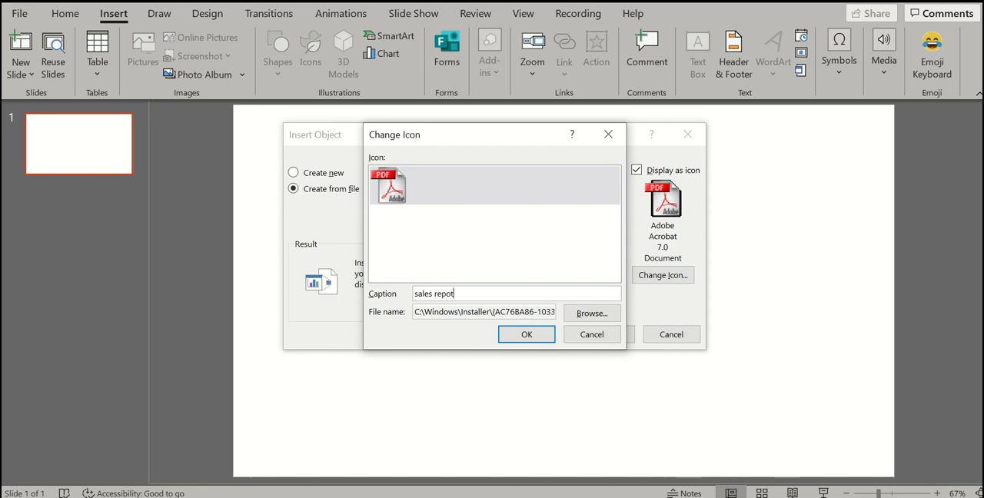
pyautogui.press('BackSpace')
pyautogui.write('rt')
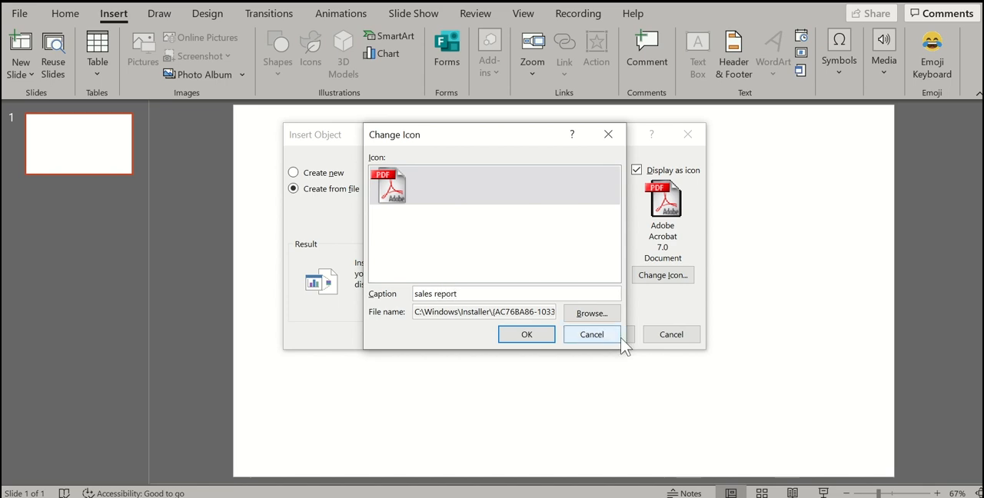
pyautogui.click(529, 336)
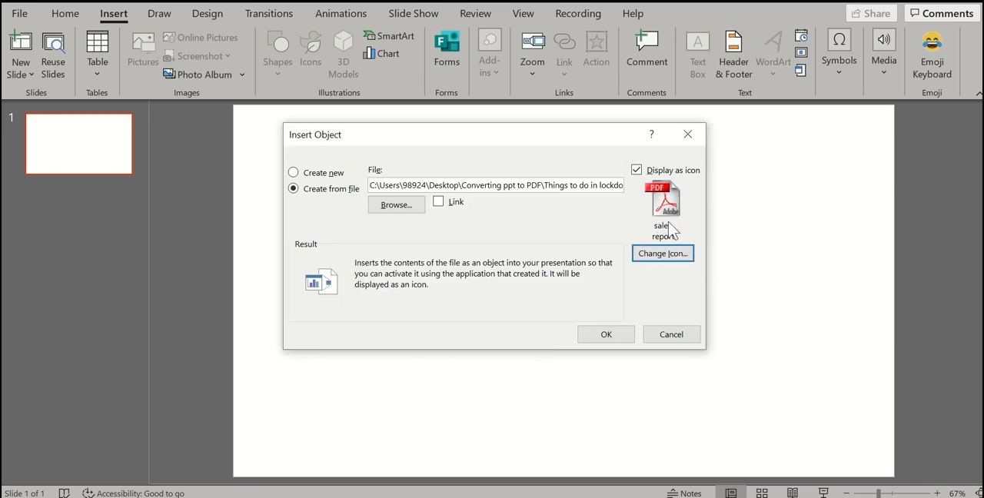
pyautogui.click(603, 335)
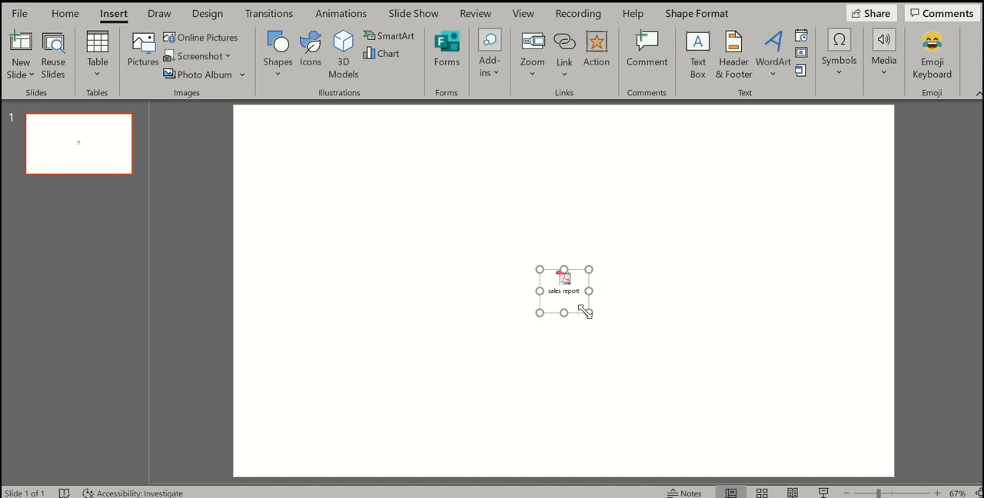
# - Enlarge the sales report icon to about three times its size and move it up, slightly left of the slide's centre
pyautogui.moveTo(588, 312); pyautogui.dragTo(654, 405)
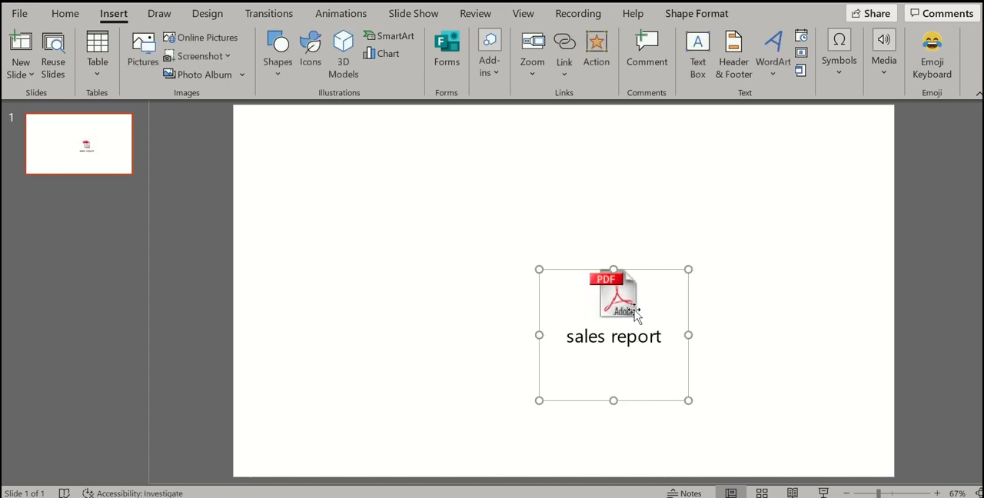
pyautogui.moveTo(627, 310); pyautogui.dragTo(555, 269)
pyautogui.click(659, 324)
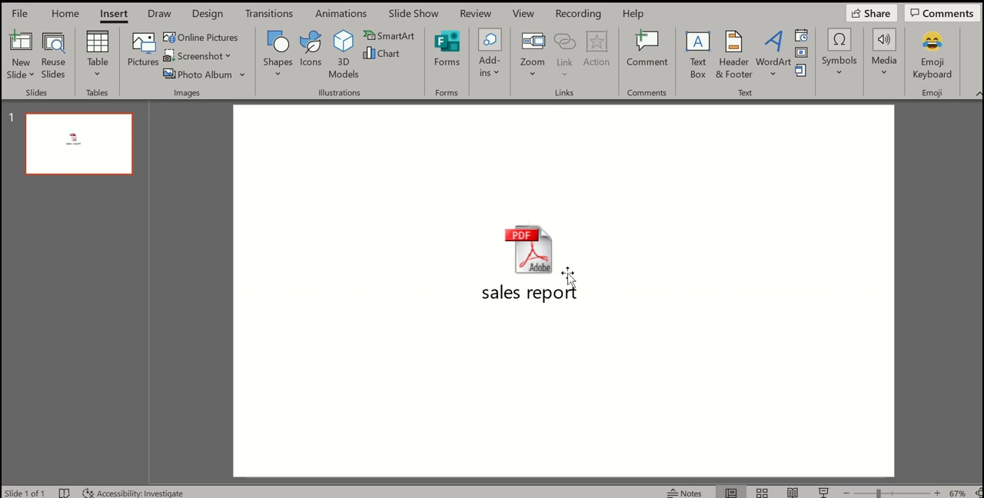
# - Open the embedded PDF from the sales report icon to check it, and close it again
pyautogui.doubleClick(543, 261)
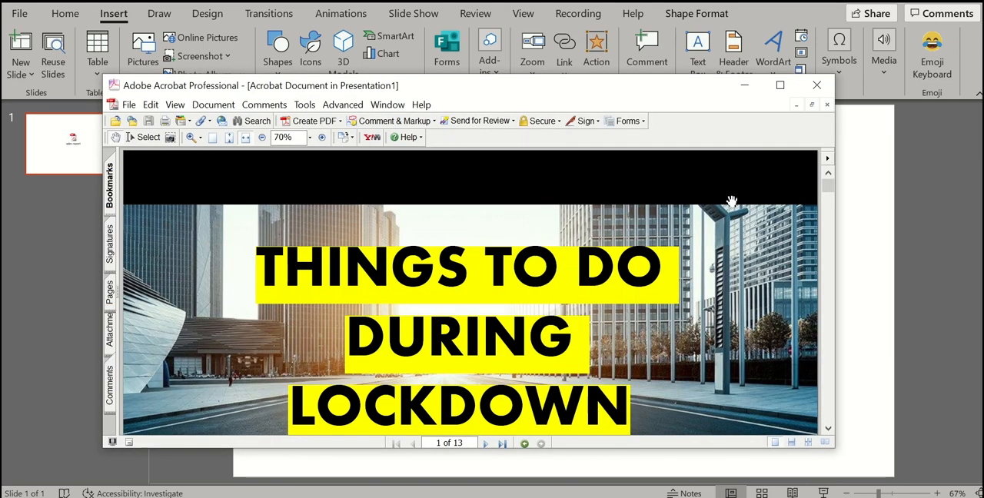
pyautogui.click(818, 83)
pyautogui.click(817, 84)
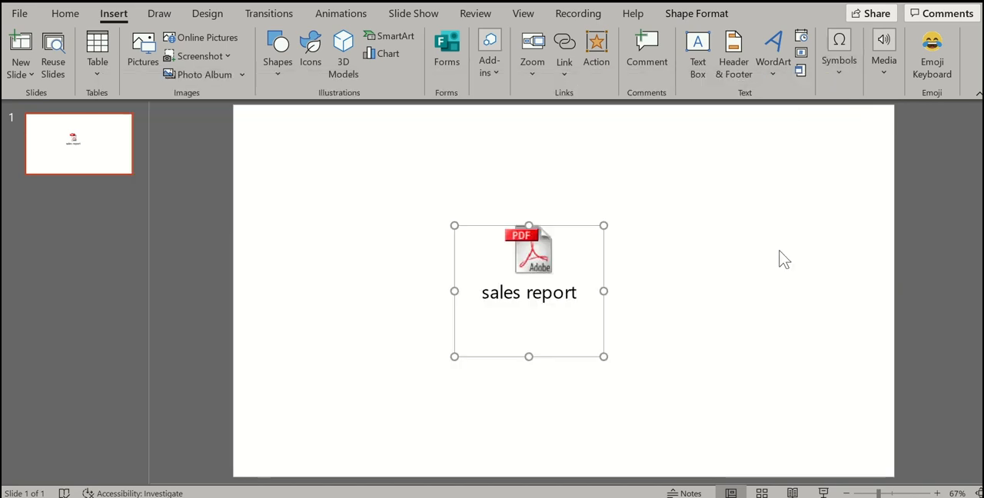
pyautogui.click(781, 258)
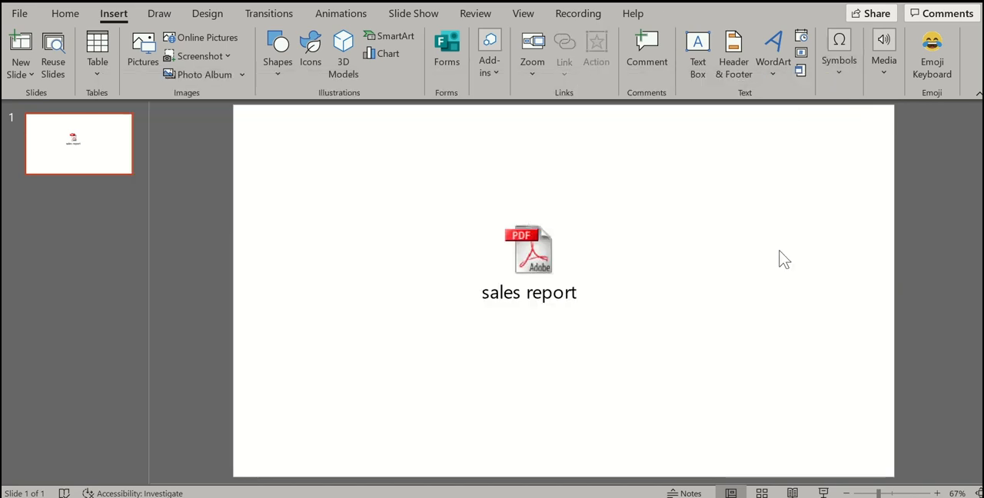